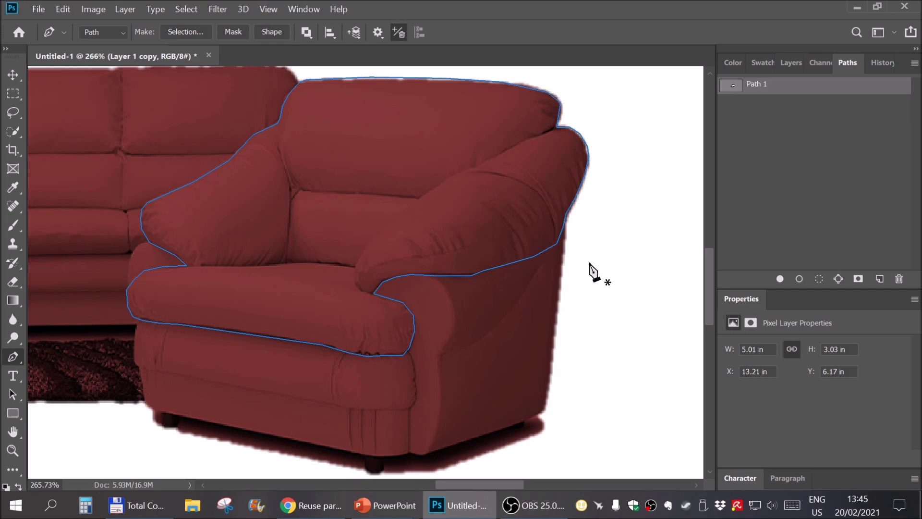
Step: Switch to Chrome to view the Reddit post 'Reuse part of path for new shape'
click(322, 508)
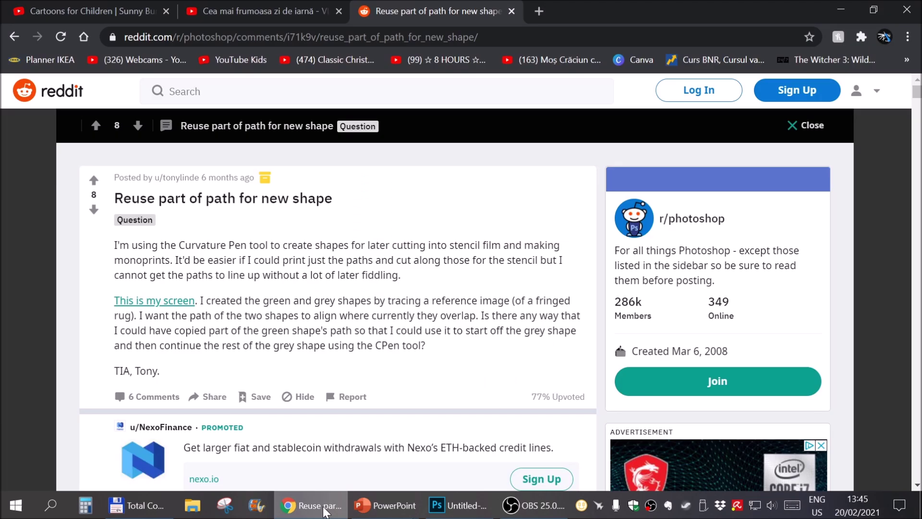
Step: Return to the armchair document and show the Paths panel with Path 1 listed
click(325, 510)
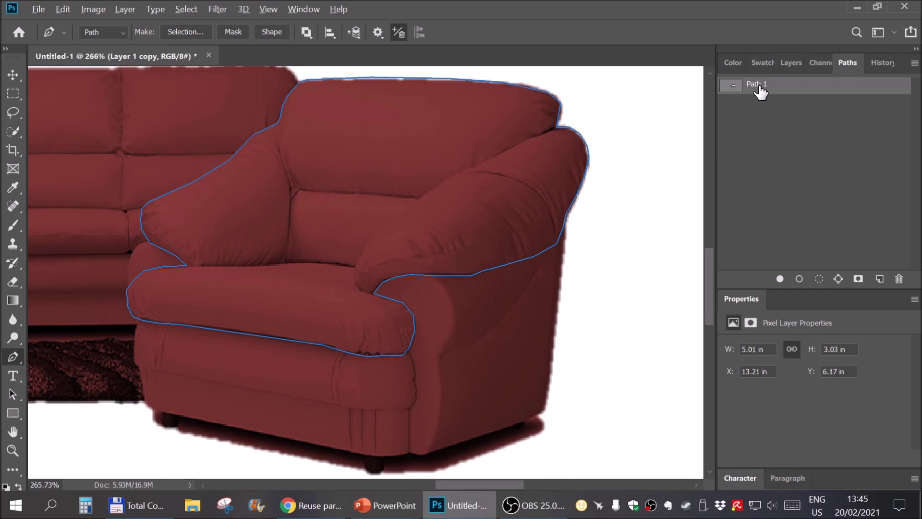
drag(760, 91, 763, 128)
click(789, 67)
click(851, 66)
Step: Duplicate Path 1 from its context menu, keeping the name 'Path 1 copy'
right_click(754, 87)
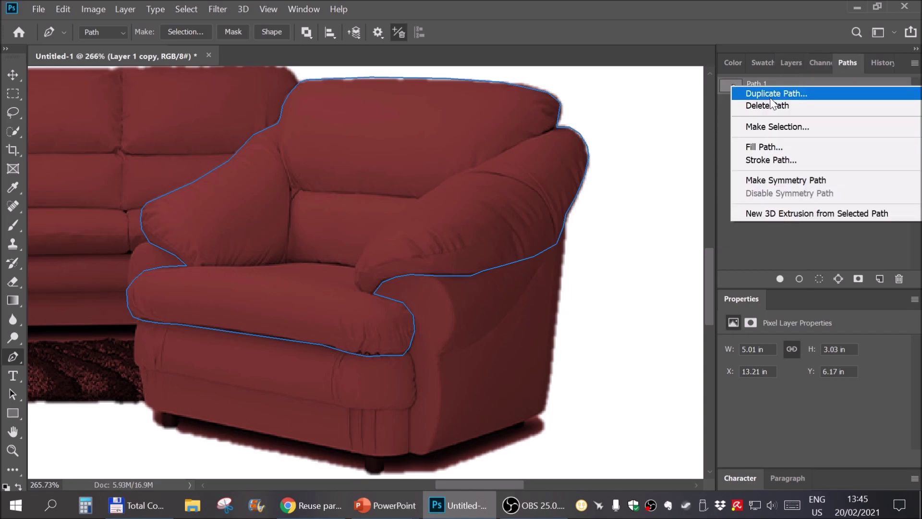
click(790, 96)
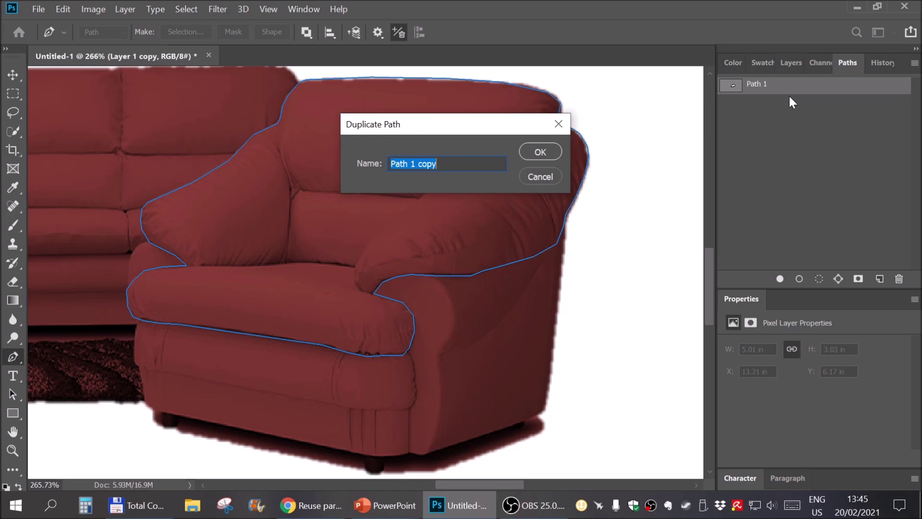
click(540, 152)
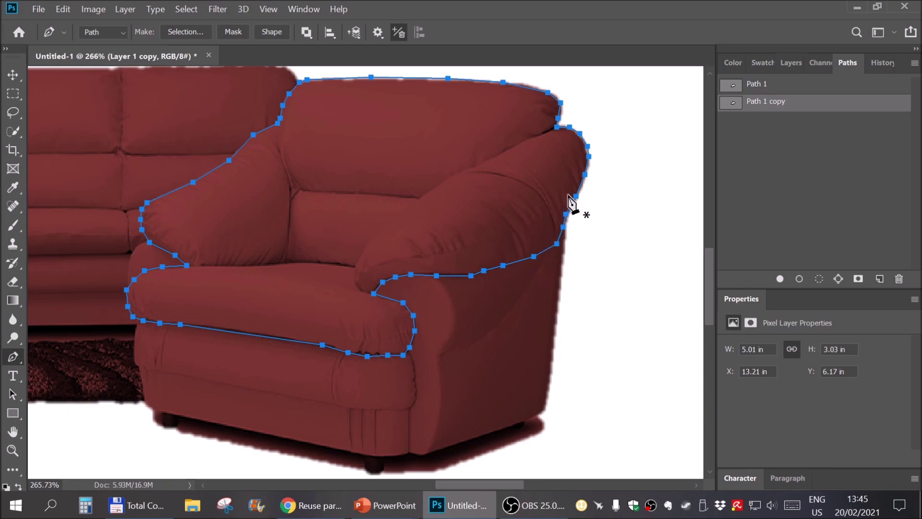
Step: Delete three anchors on the chair's upper right shoulder and add one new anchor there
click(578, 133)
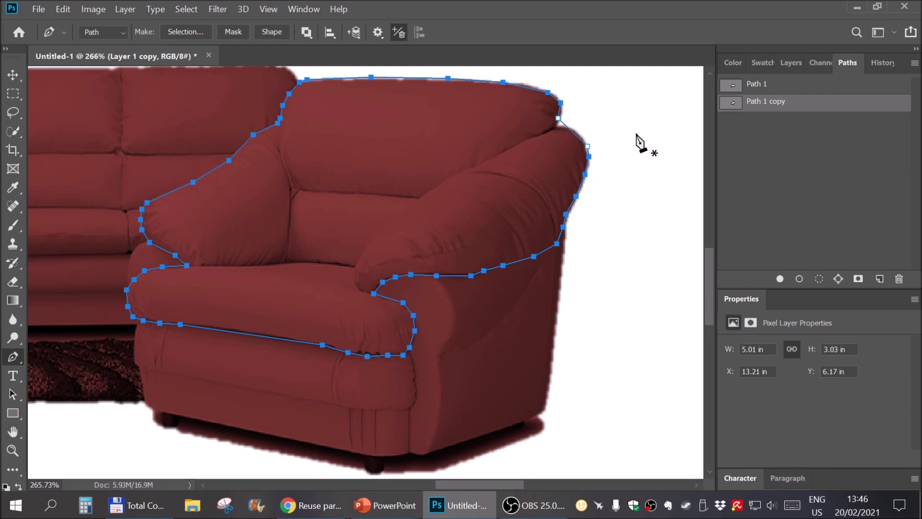
click(557, 117)
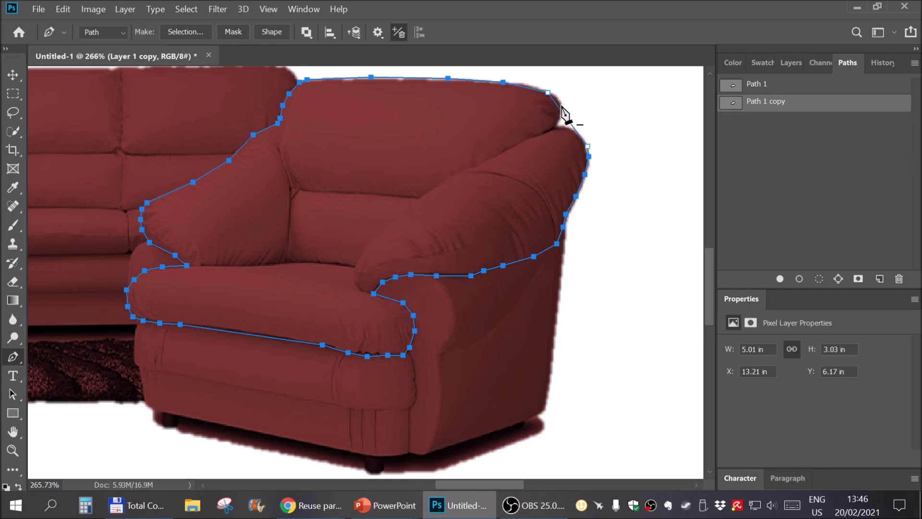
click(548, 92)
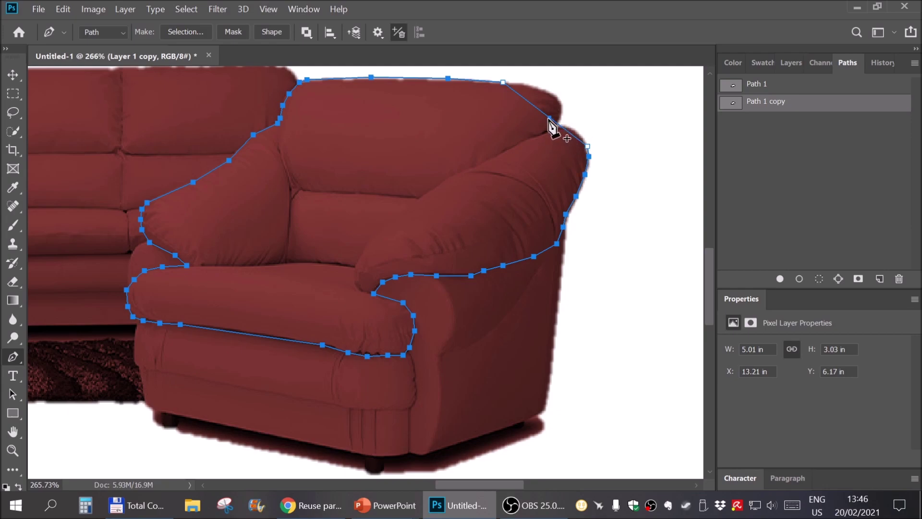
click(549, 118)
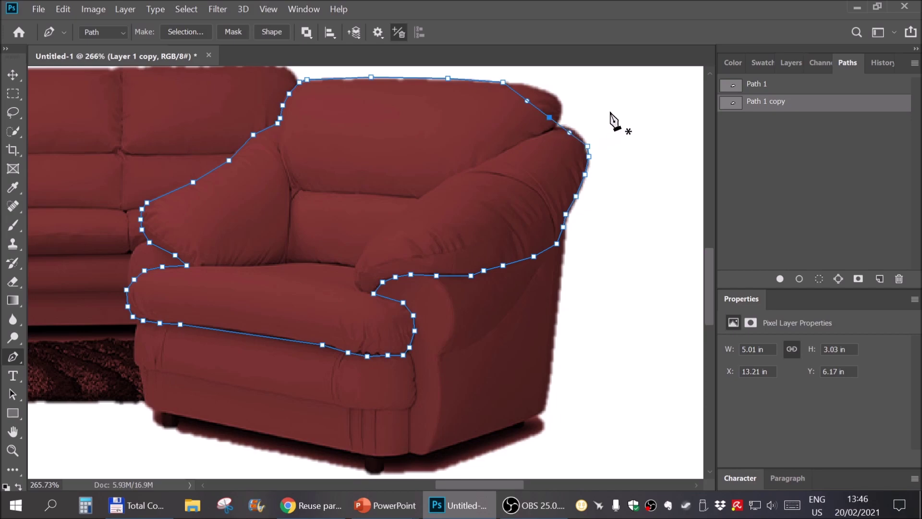
Step: Delete the new anchor to open the path, then strip the anchors along the backrest top
key(Delete)
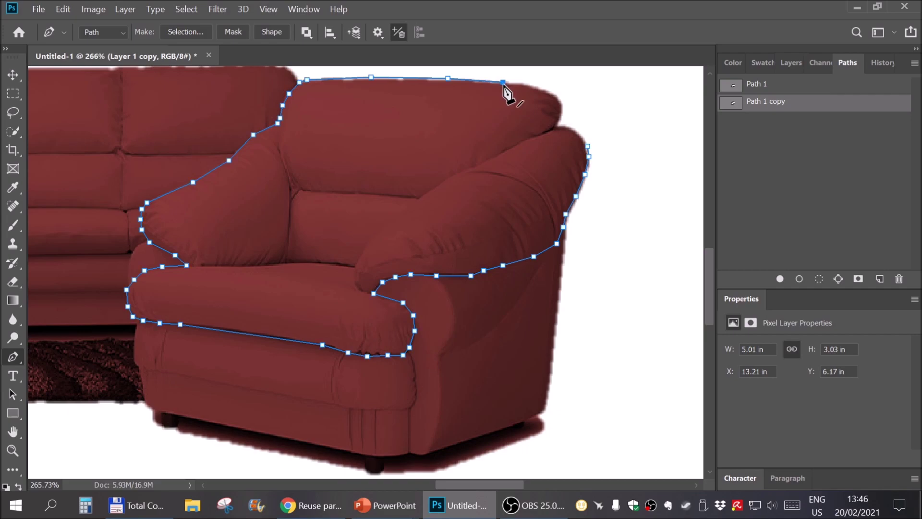
key(ctrl+z)
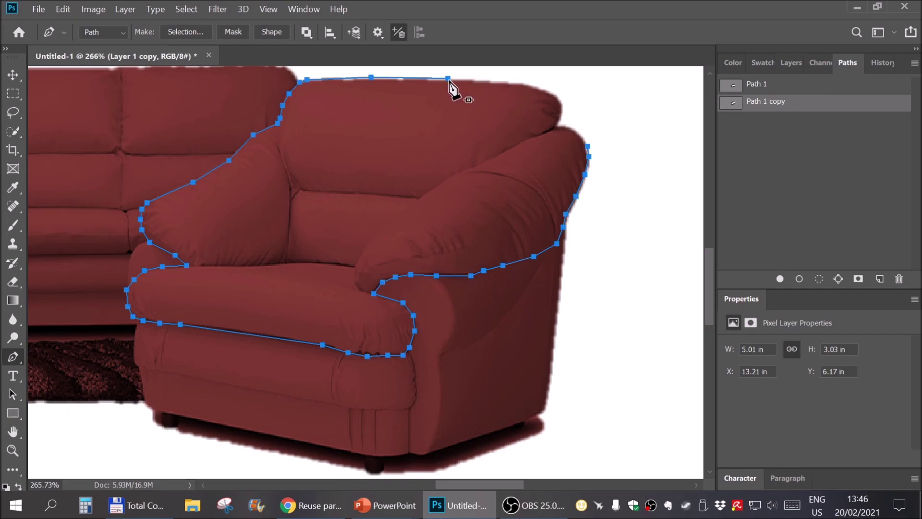
key(ctrl+z)
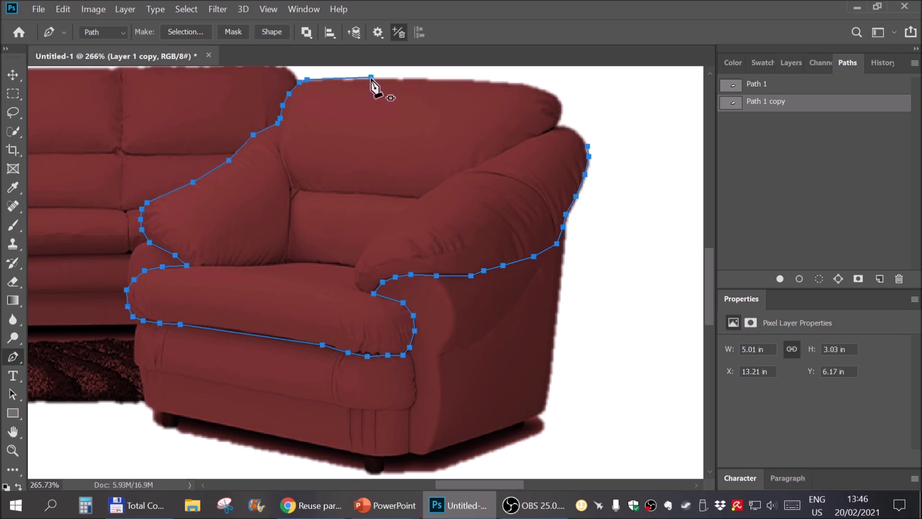
key(ctrl+z)
key(ctrl+z)
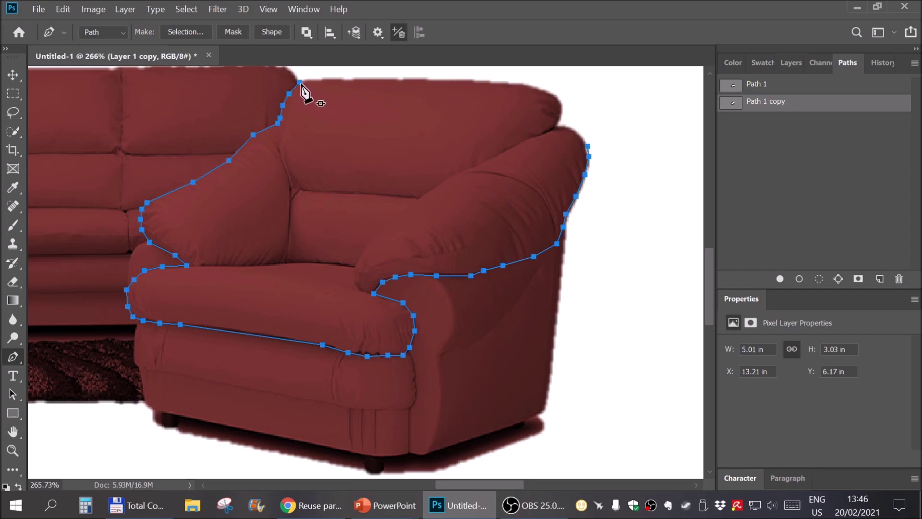
key(ctrl+z)
Step: Remove the right-shoulder anchors from the path's right end down to the armrest
click(588, 147)
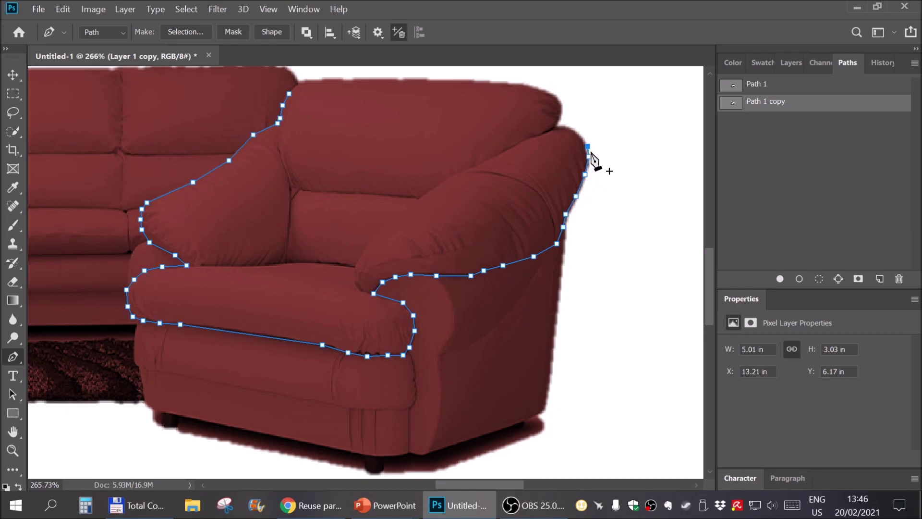
key(ctrl+z)
key(ctrl+z)
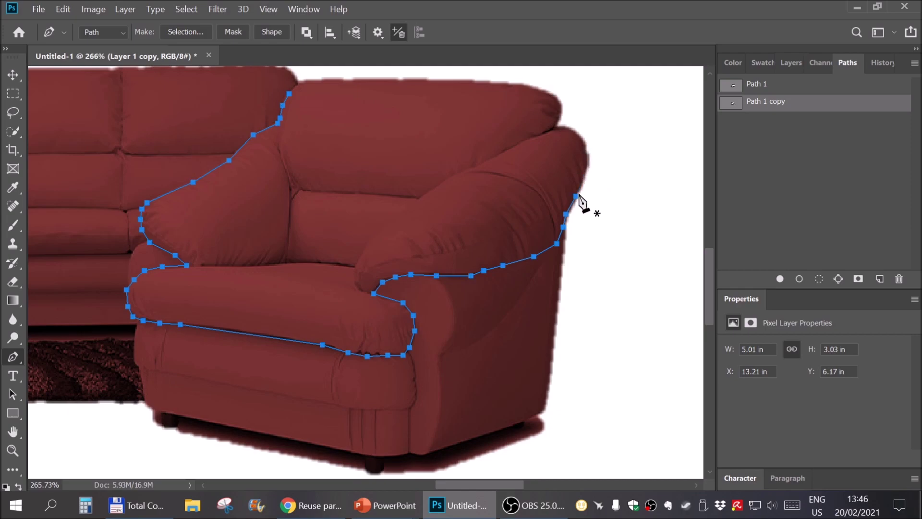
key(ctrl+z)
Step: Connect two new points below the right armrest onto the path's right end
click(564, 252)
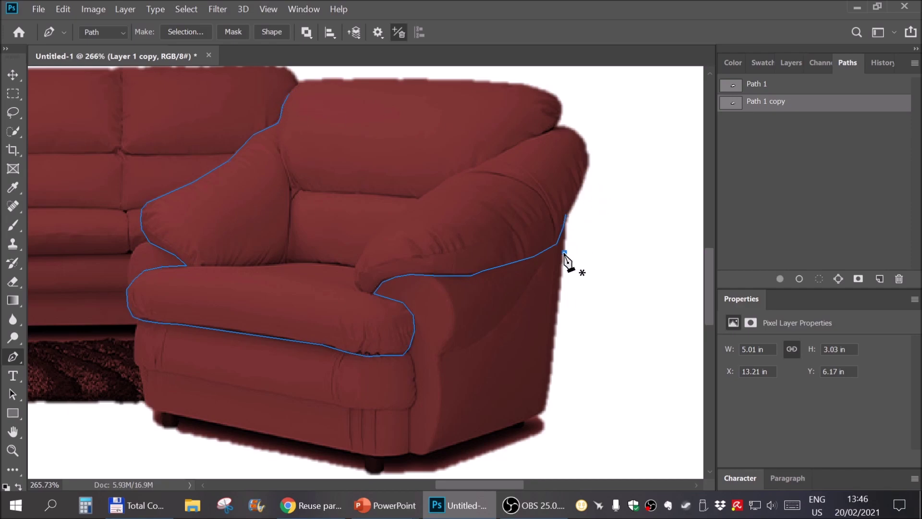
click(566, 214)
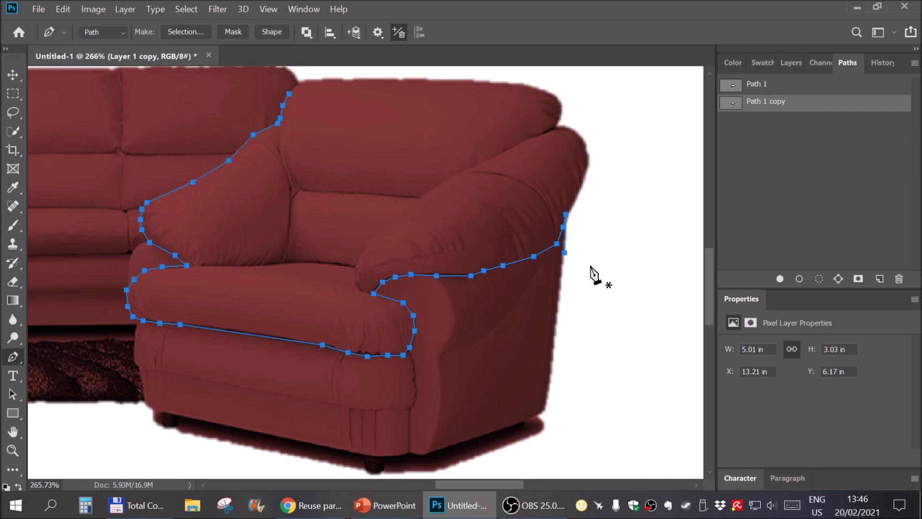
click(560, 280)
click(565, 253)
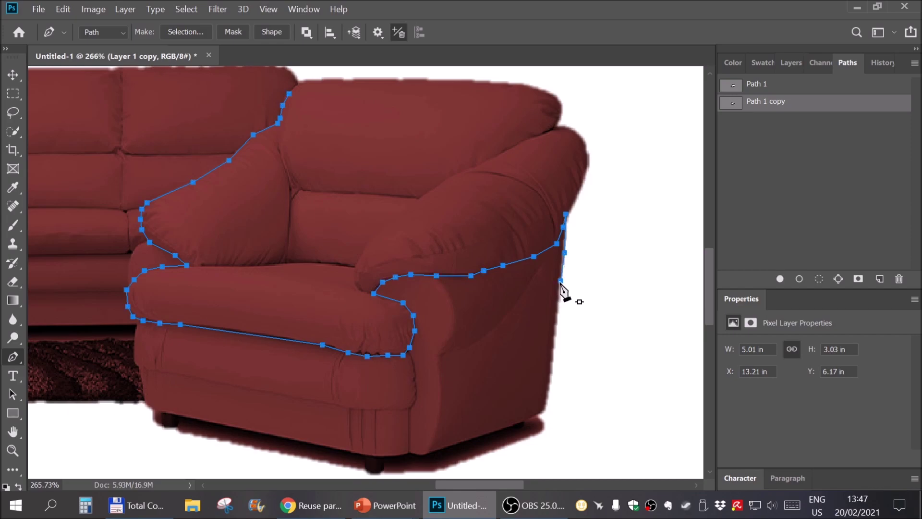
Step: Extend the outline down the chair's right side to its bottom right corner
click(561, 281)
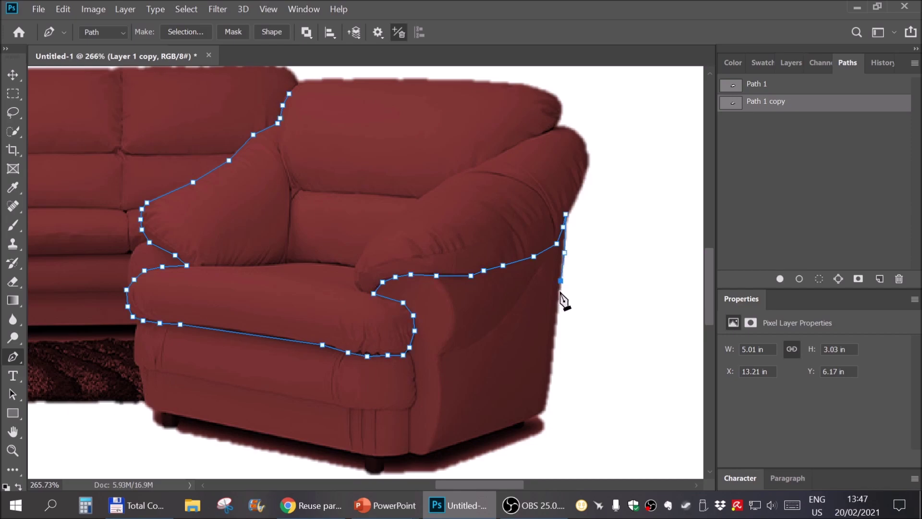
click(555, 322)
click(553, 354)
click(550, 383)
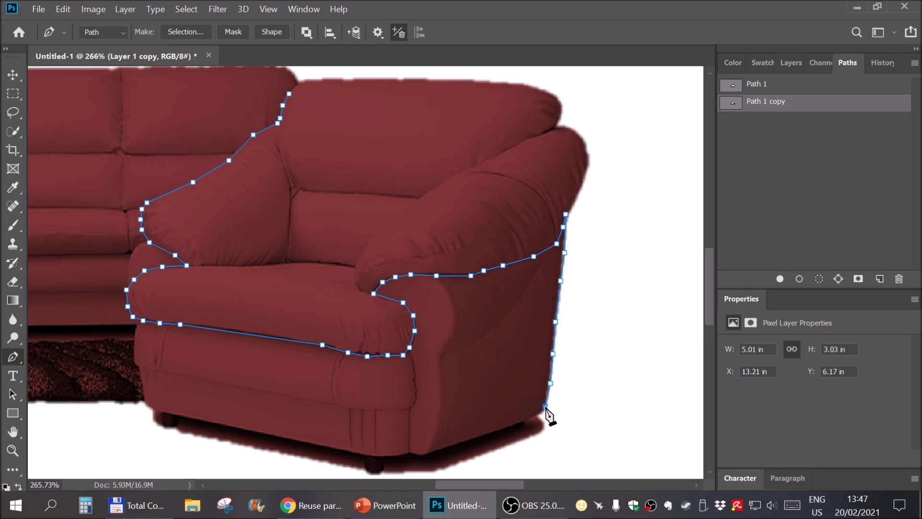
click(543, 411)
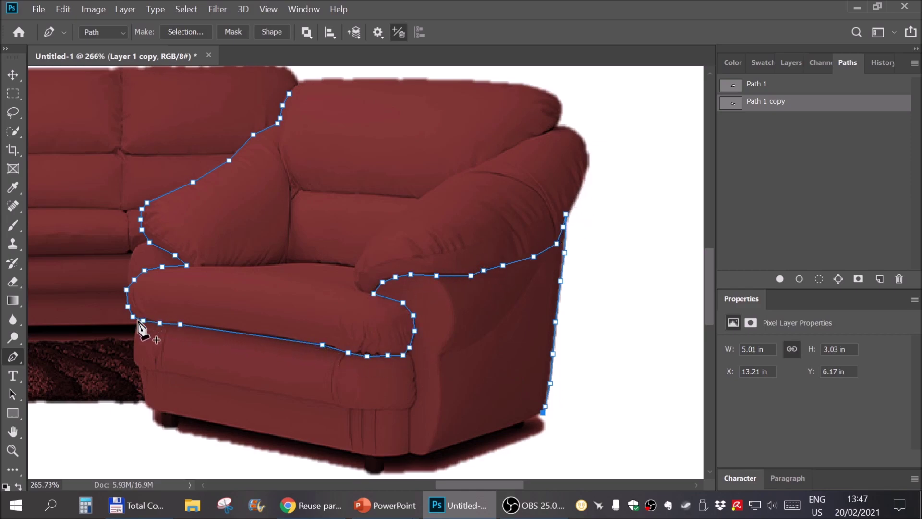
Step: Compare Path 1 and Path 1 copy, ending with Path 1 copy selected
click(759, 91)
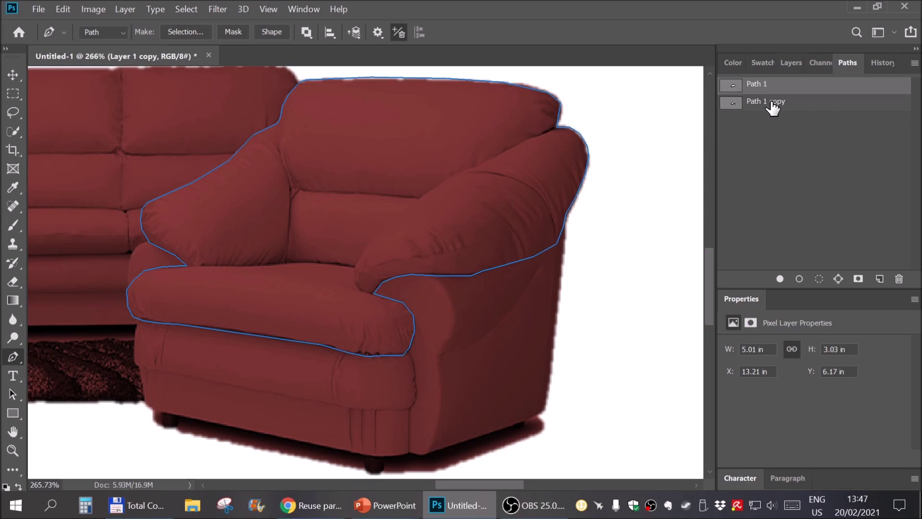
click(773, 106)
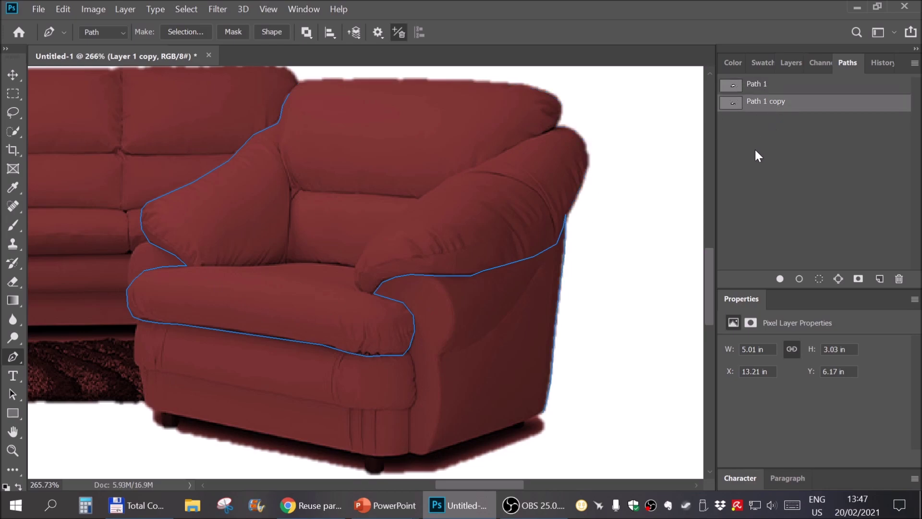
click(761, 86)
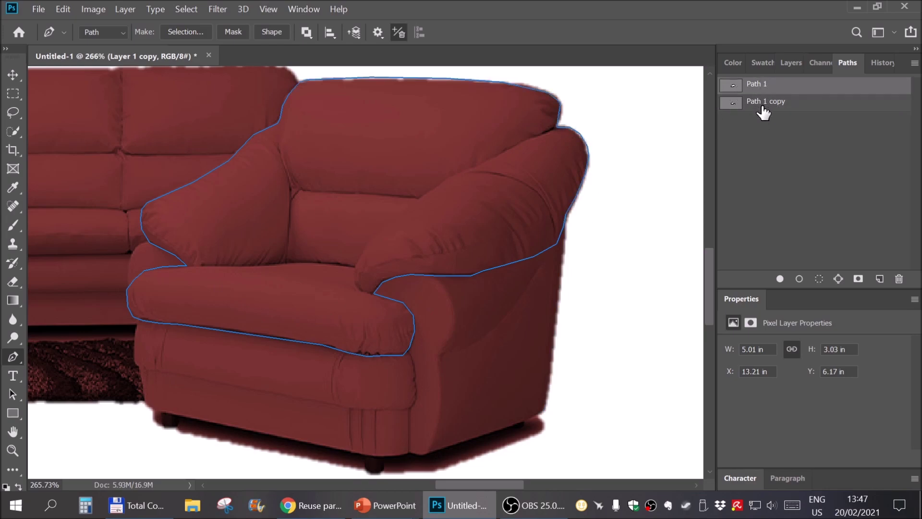
click(763, 111)
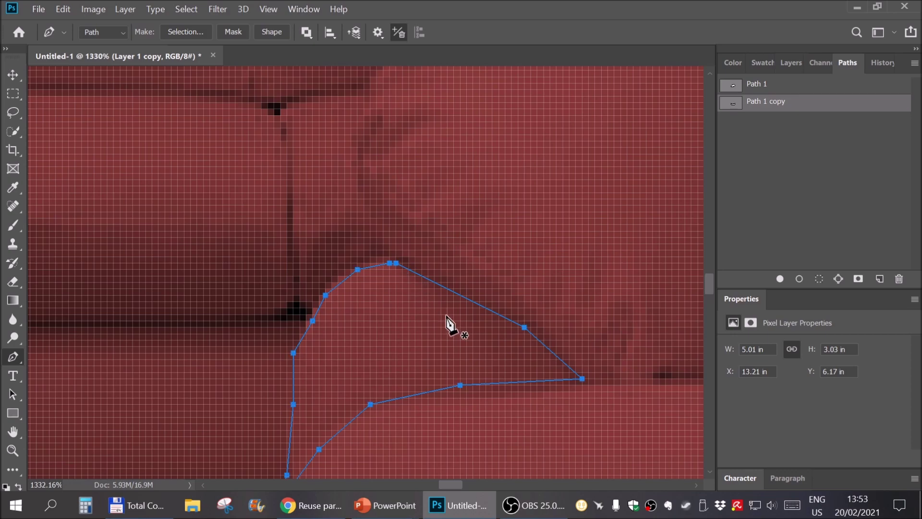
Step: Close Path 1 copy at its starting anchor and deselect the finished path
click(395, 264)
scroll(328, 253, down, 5)
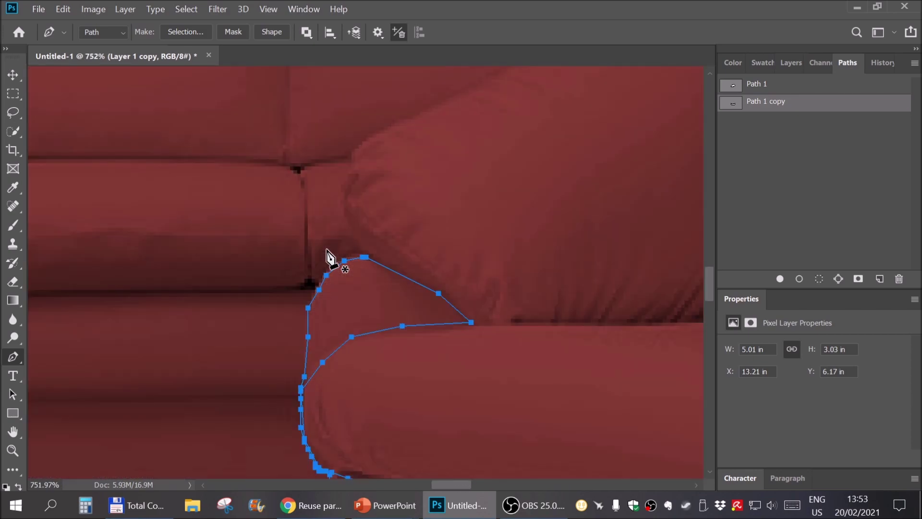
scroll(328, 253, down, 3)
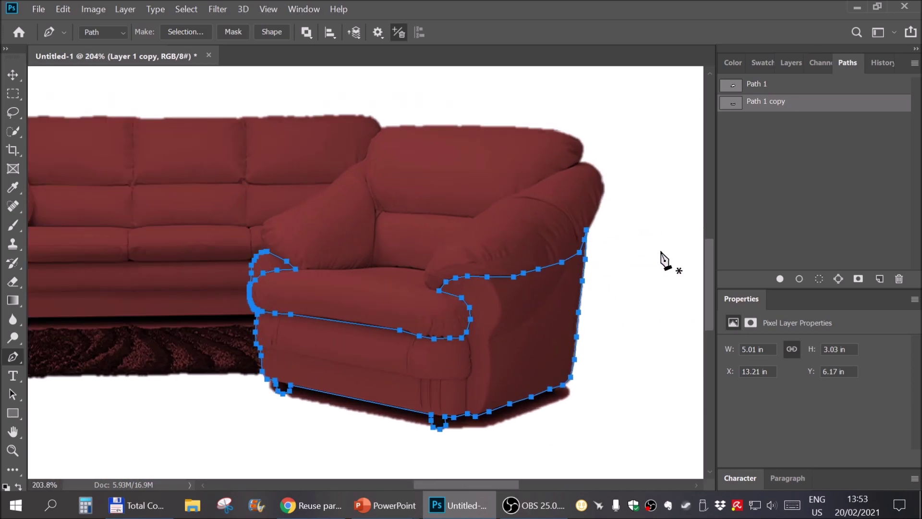
scroll(665, 261, up, 1)
click(817, 154)
Step: Alternate between Path 1 and Path 1 copy three times, finishing on Path 1 copy
click(762, 84)
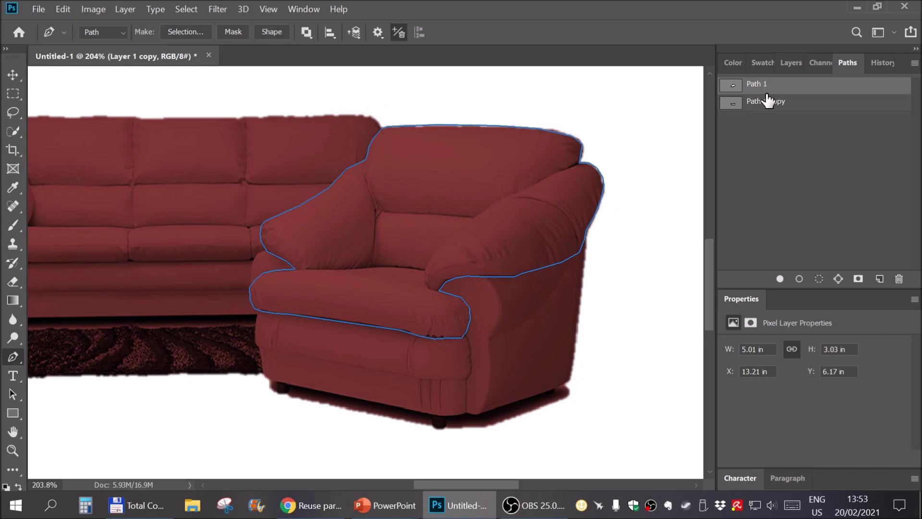
click(772, 104)
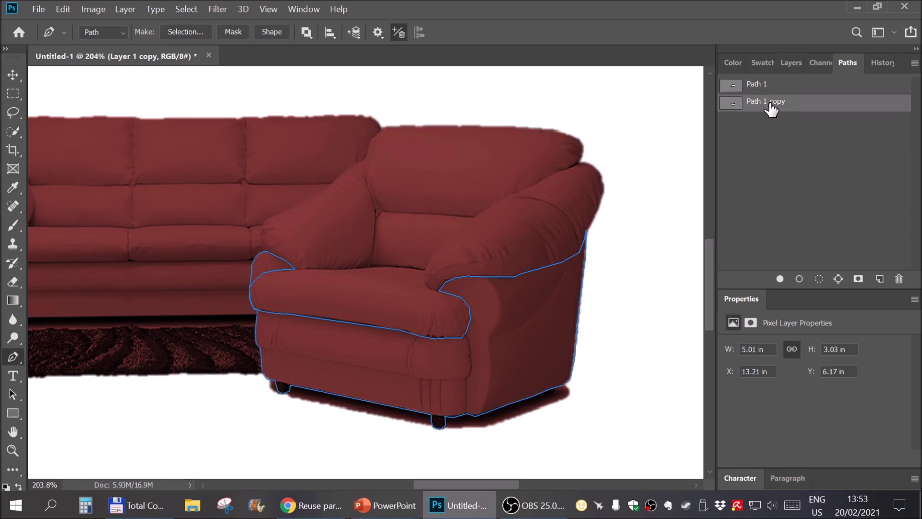
click(756, 87)
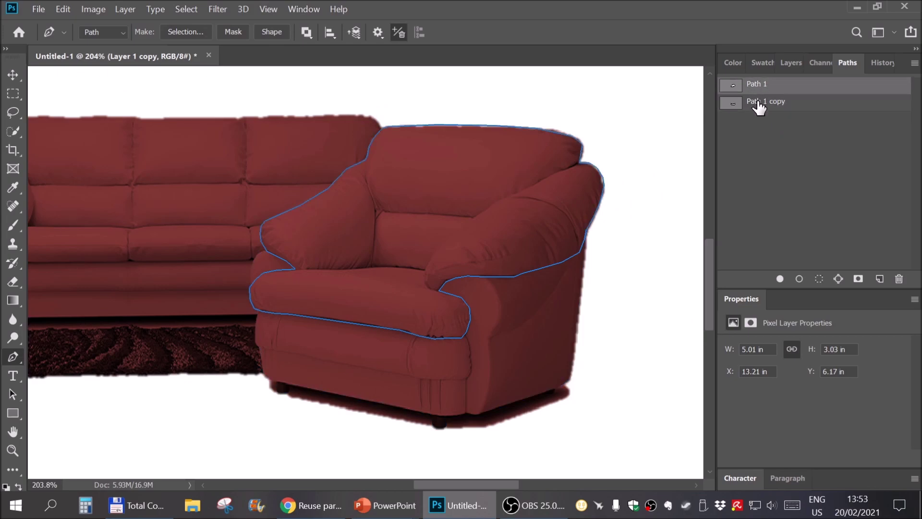
click(758, 104)
click(757, 87)
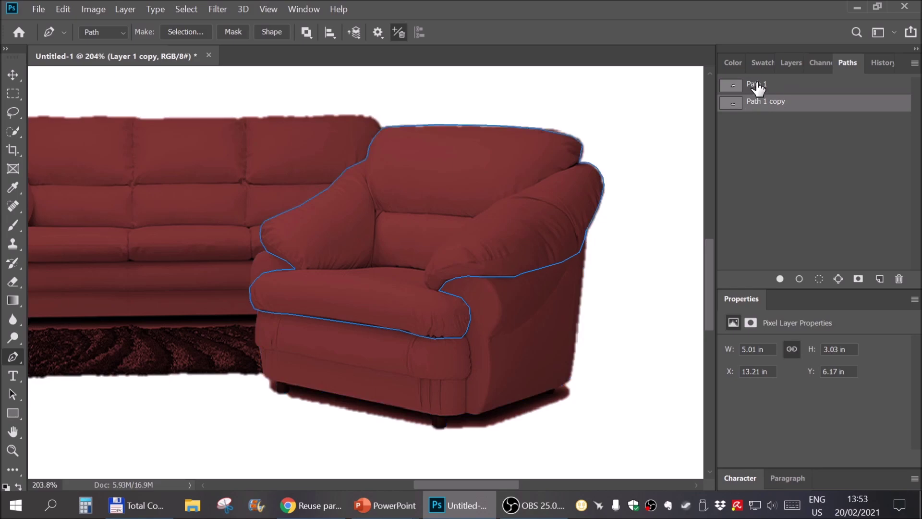
click(759, 112)
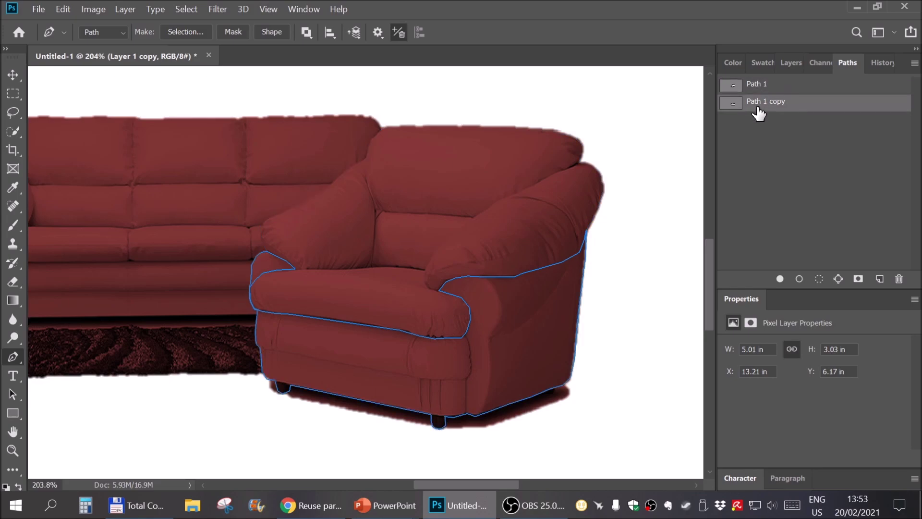